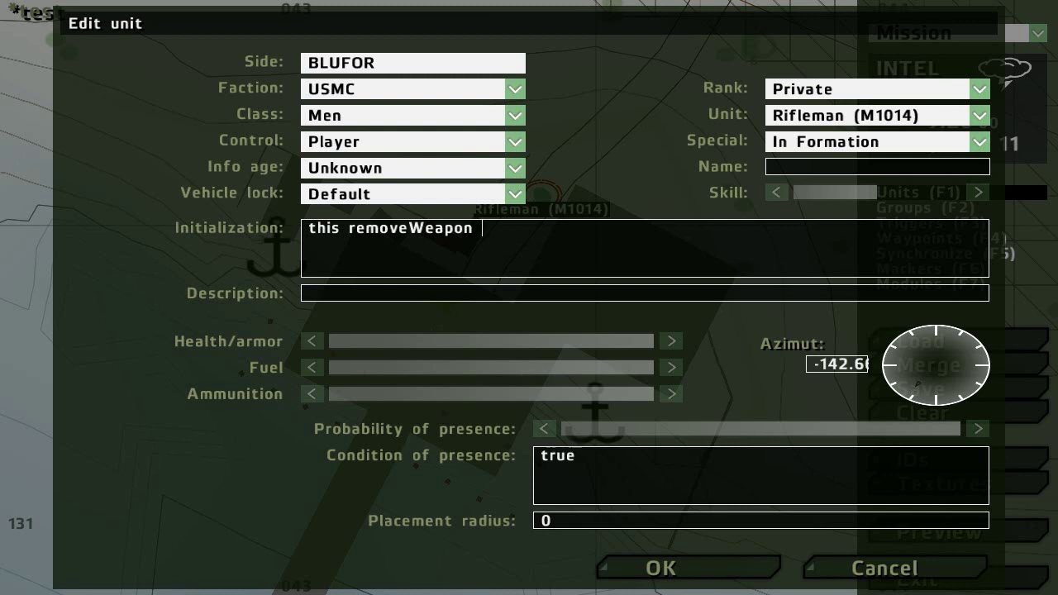
Write 'this removeWeapon "M1014";' in Initialization, fixing the typo, and start a removeMagazines statement.
type("\"")
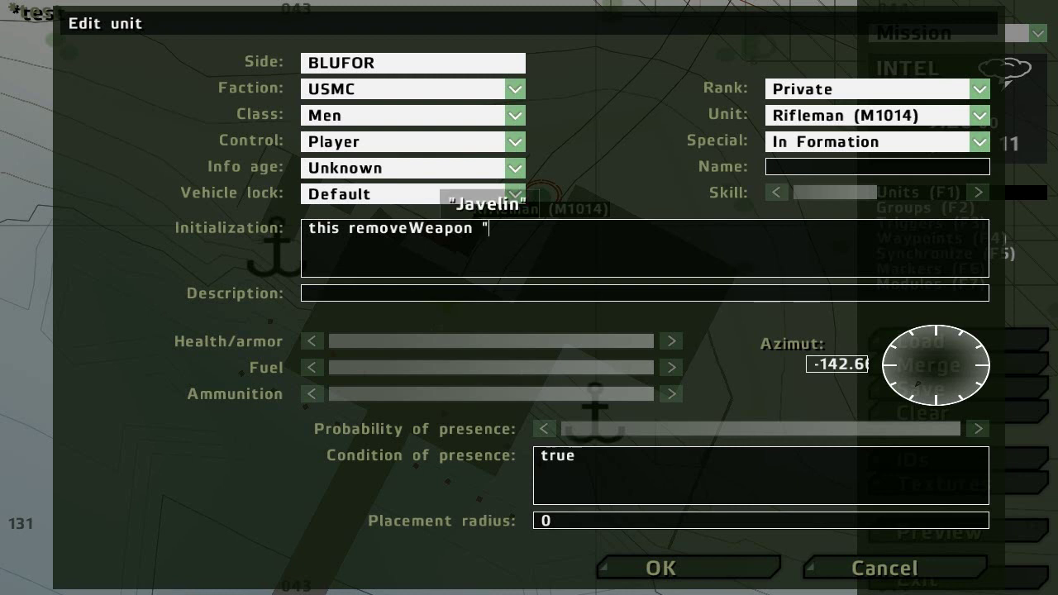
type("M1010")
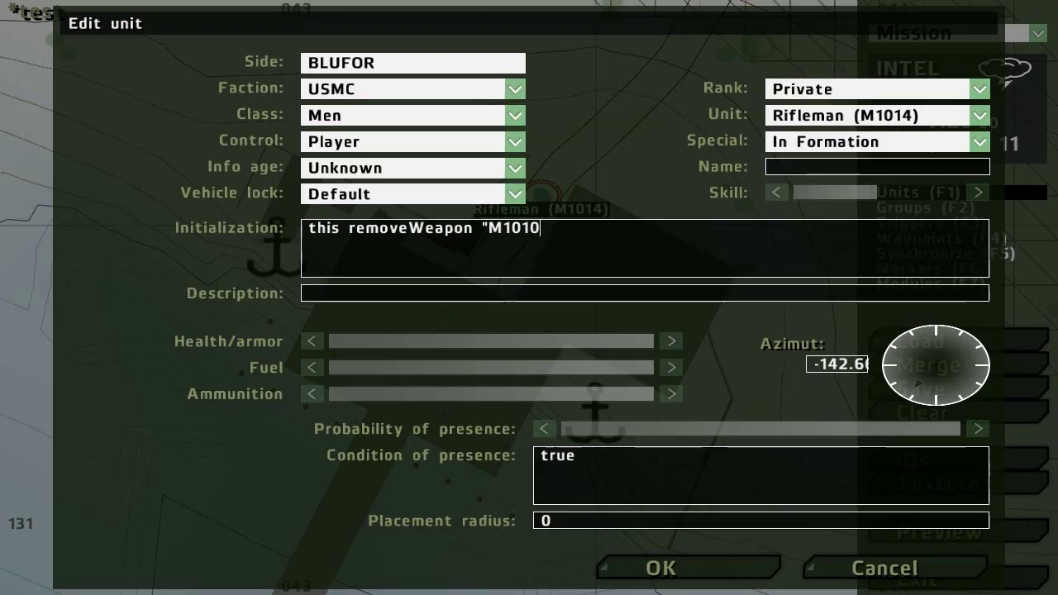
key("BackSpace")
type("4")
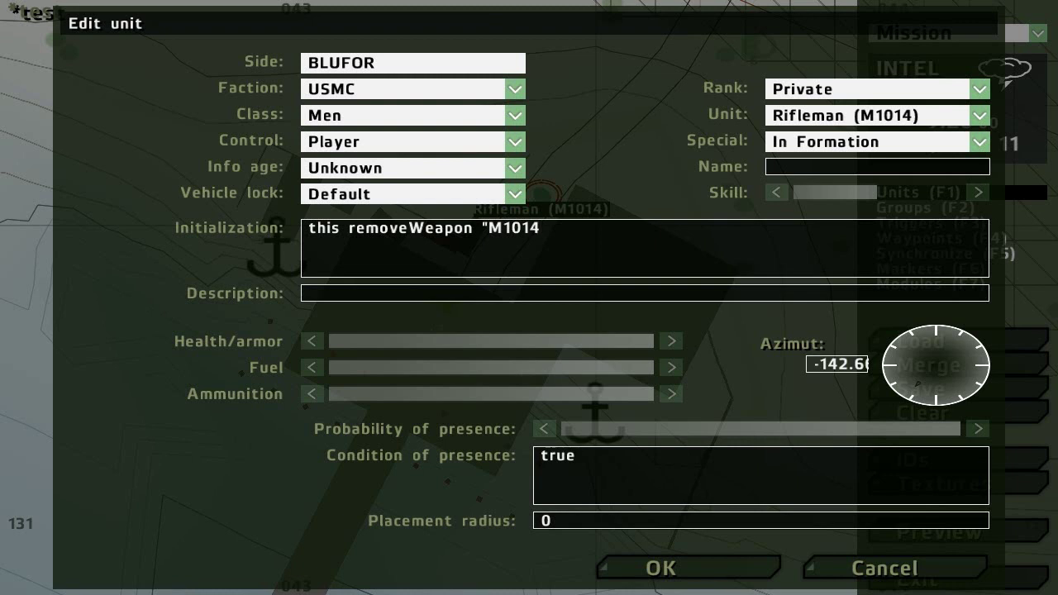
type("\"")
type("; ")
type("th")
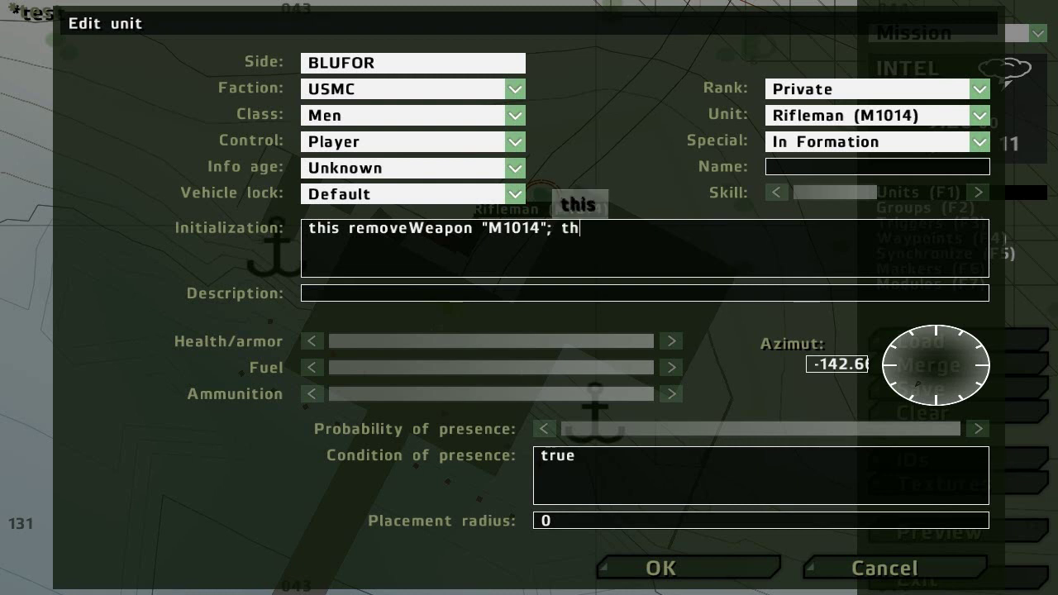
type("is removeMa")
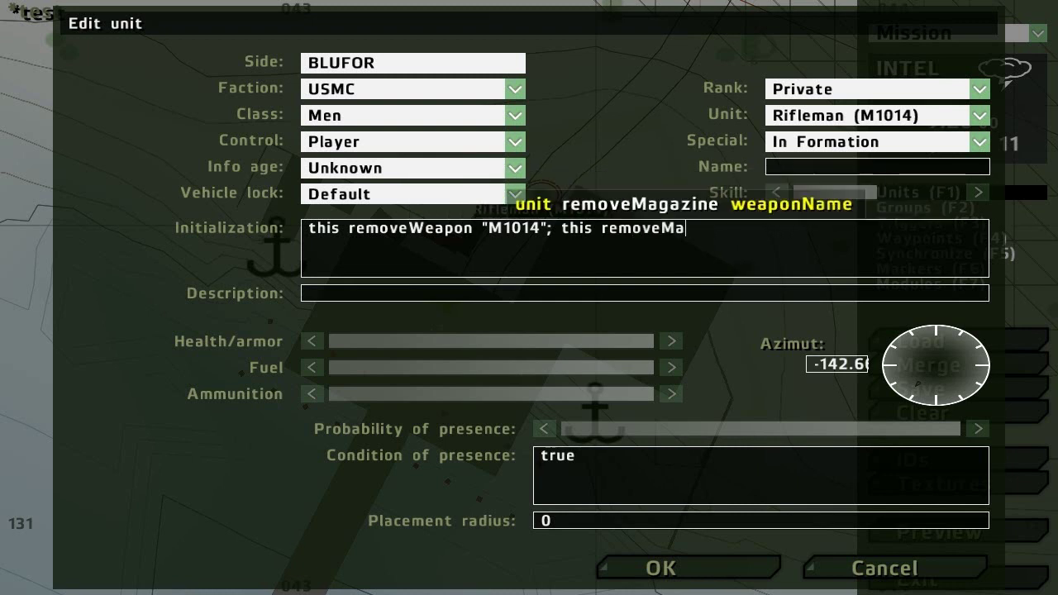
type("gazines ")
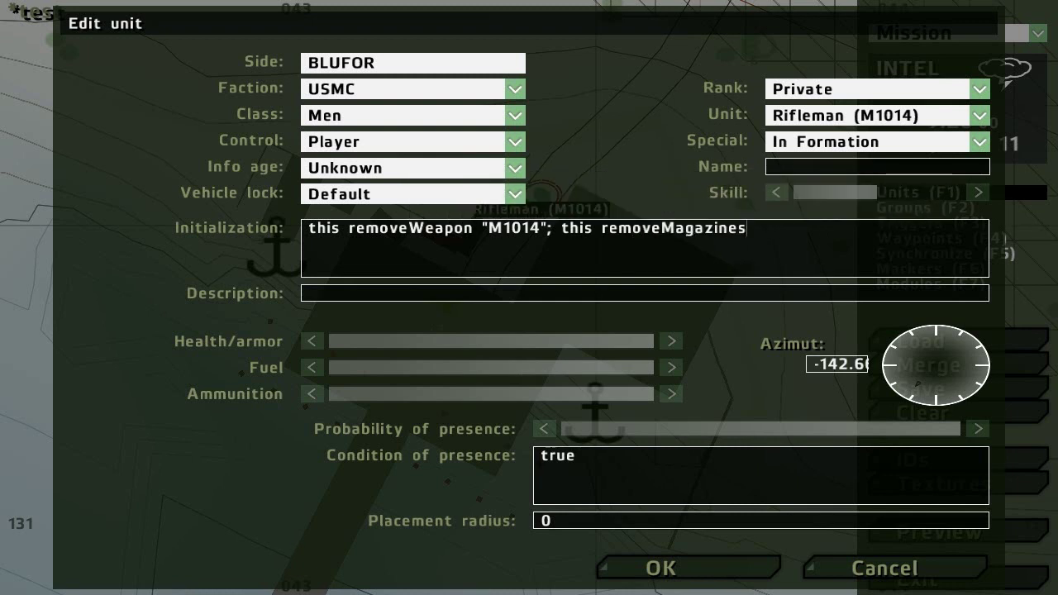
type("\"")
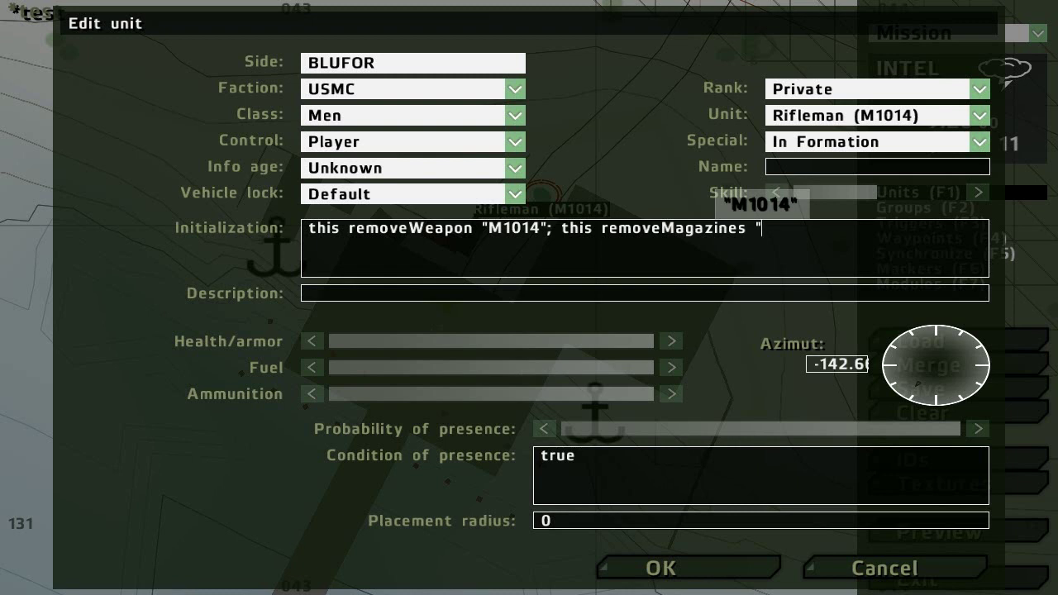
Complete 'this removeMagazines "8Rnd_B_Beneli_74Slug";' and confirm the unit edit.
type("8Rnd_")
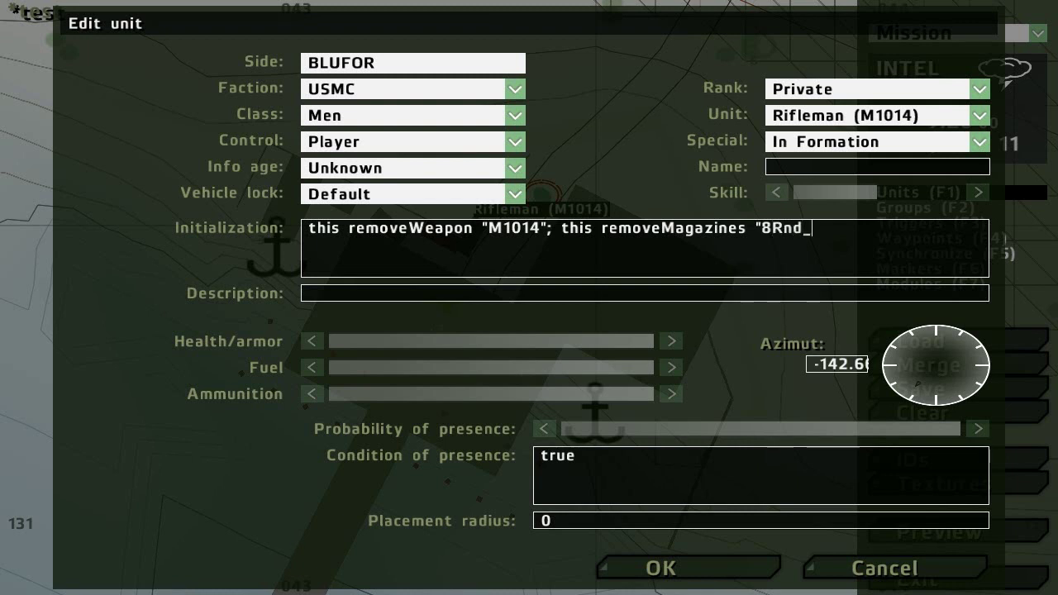
type("B_Bene")
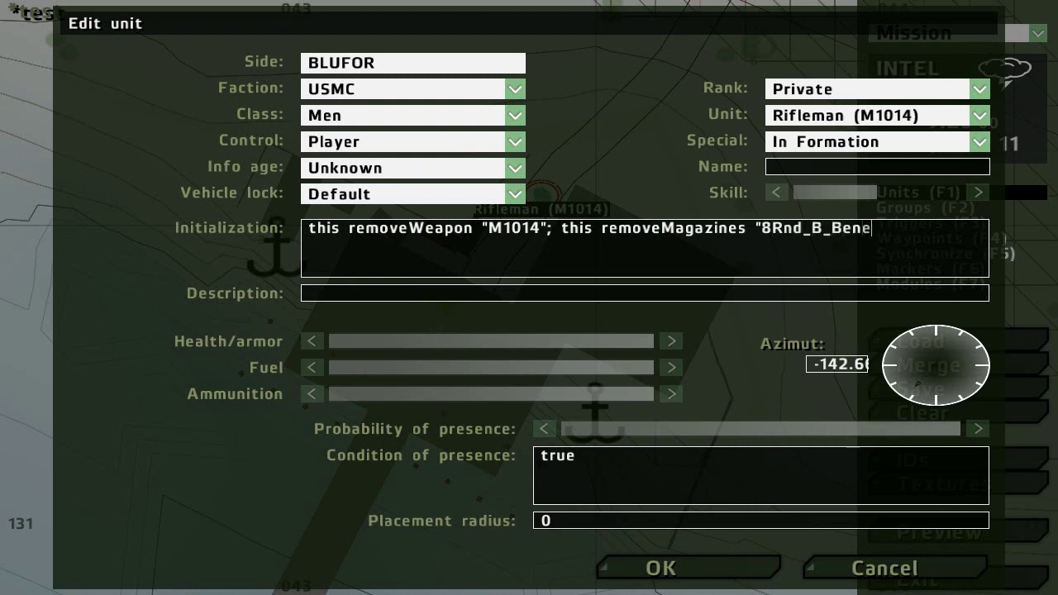
type("li_")
type("74Slug")
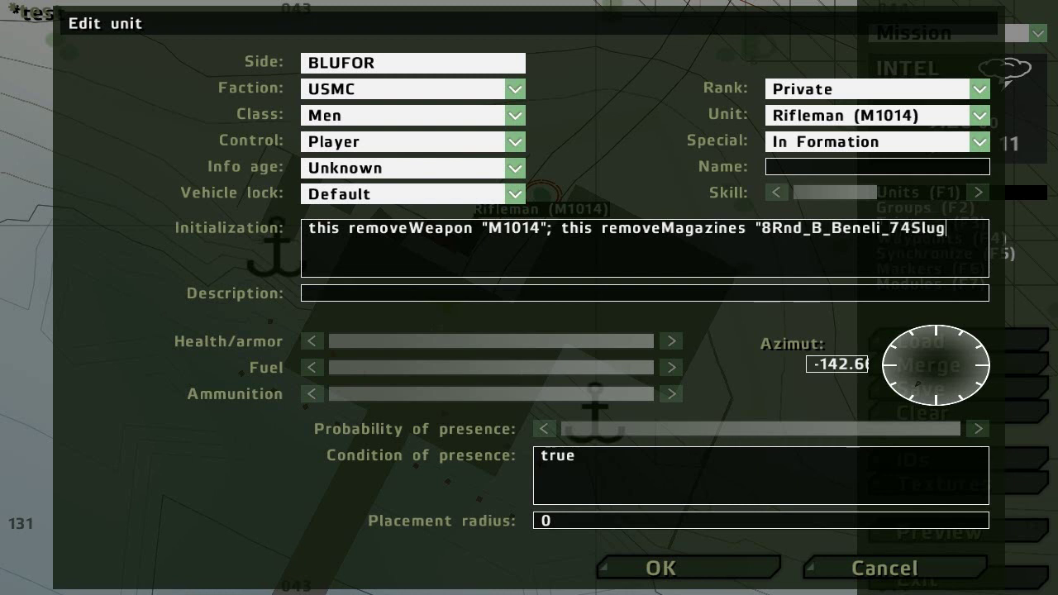
type("\"")
type(";")
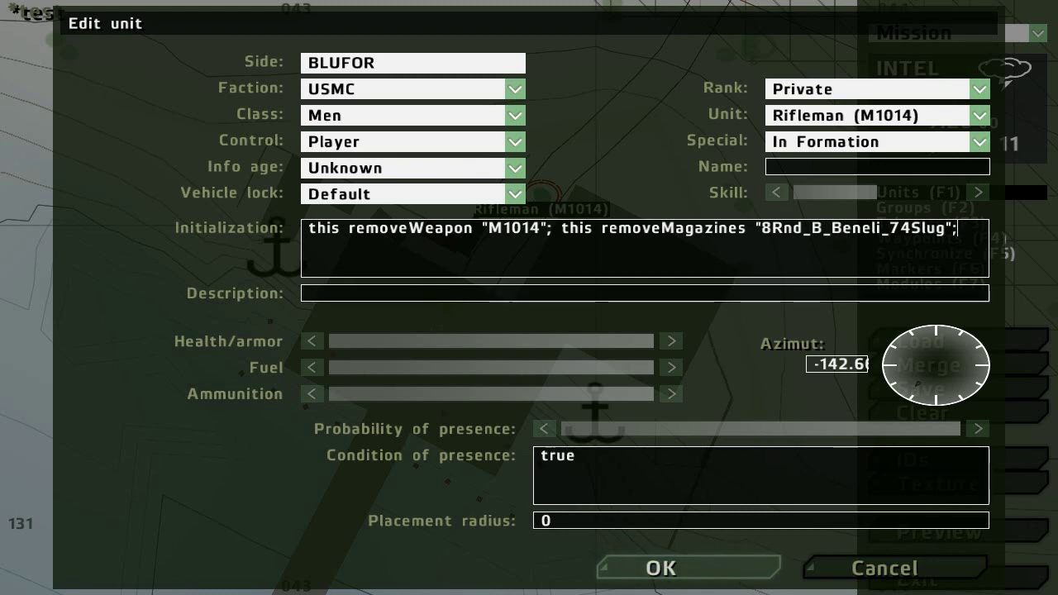
key("Return")
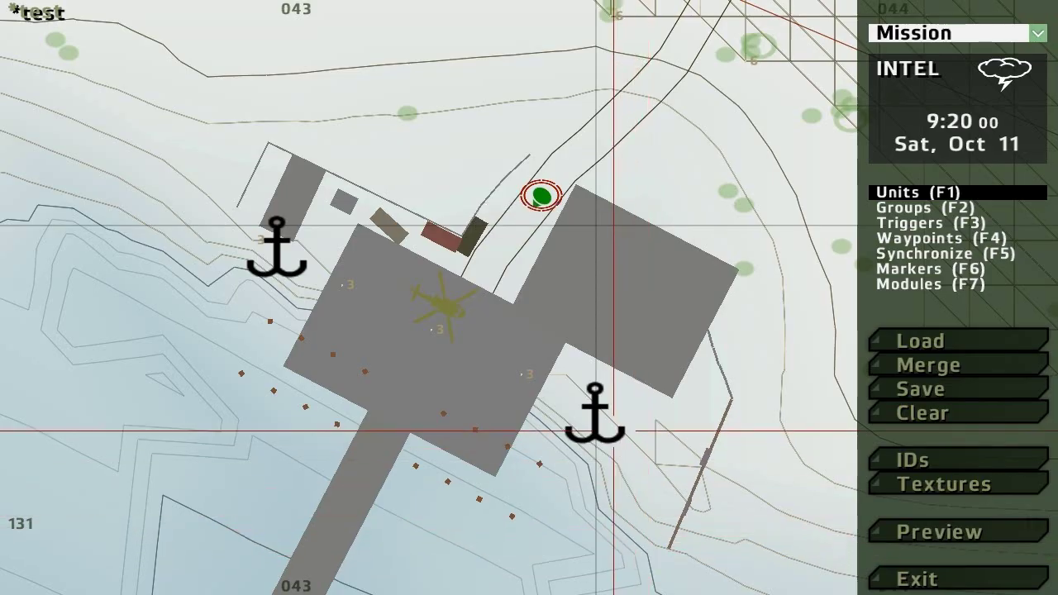
Reopen the rifleman and append 'this addWeapon "KSVK"; this addMagazine "KSVK";' to Initialization.
double_click(542, 196)
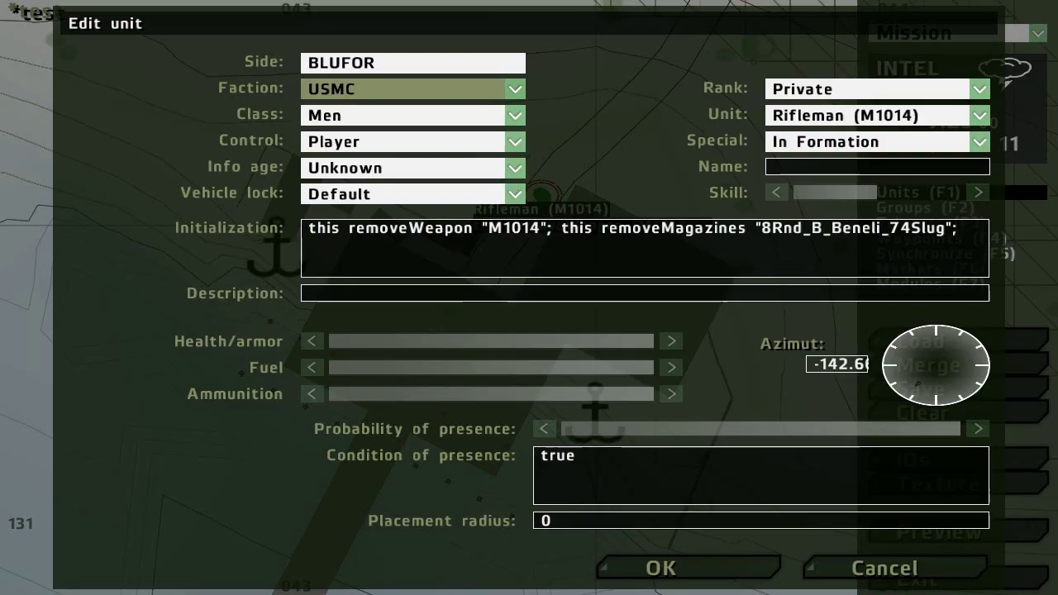
key("Tab")
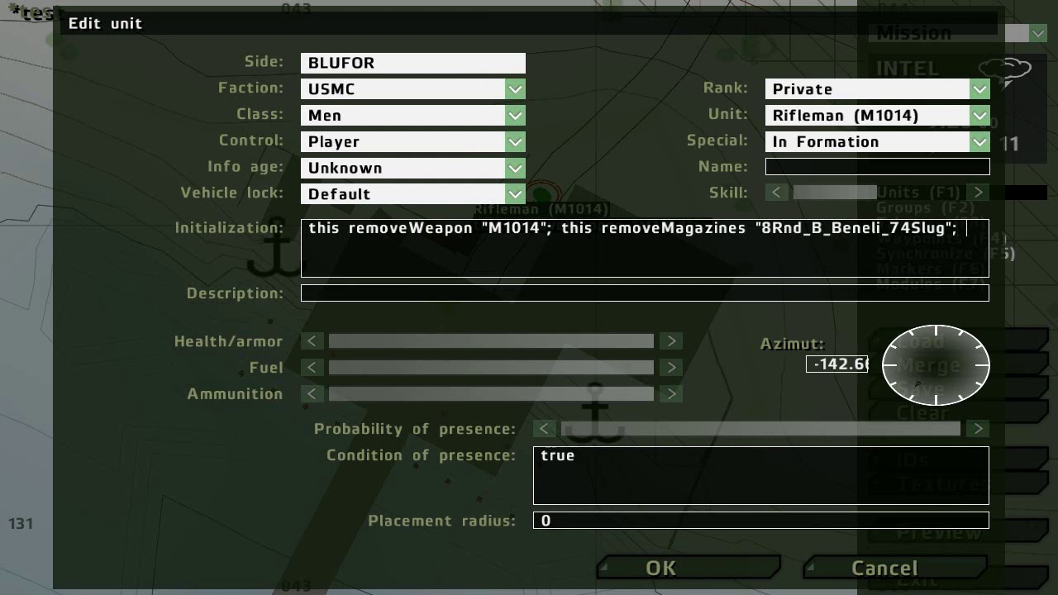
type("this add")
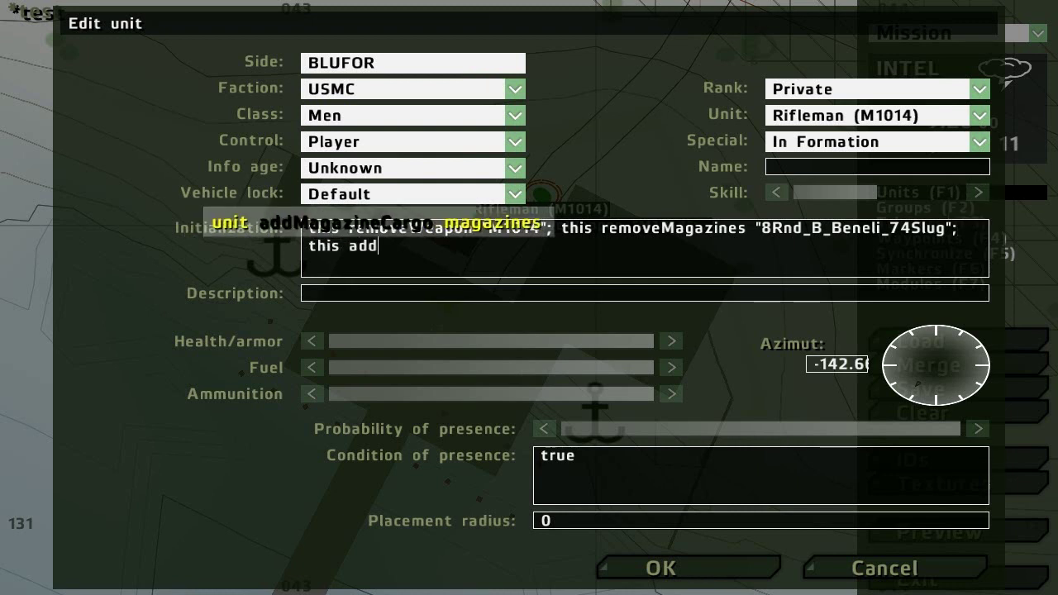
type("Weapon")
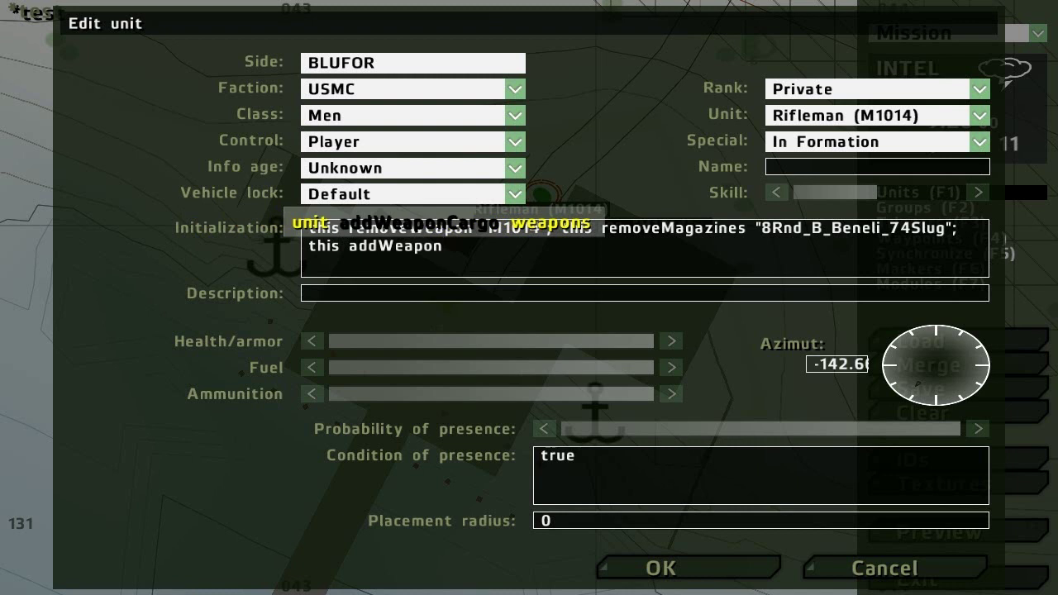
type(" [")
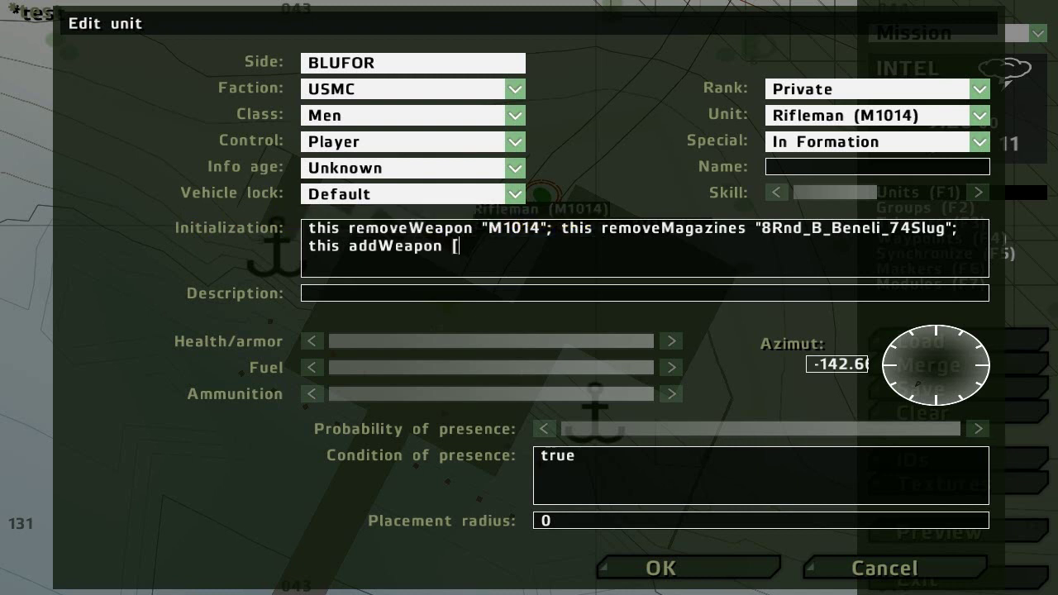
type("\"")
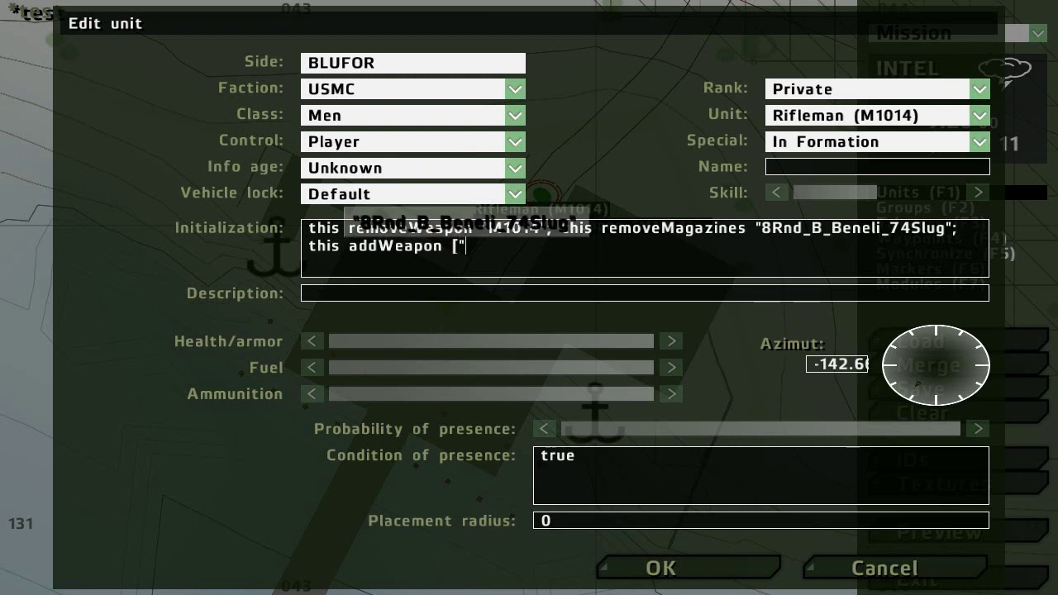
key("BackSpace")
key("BackSpace")
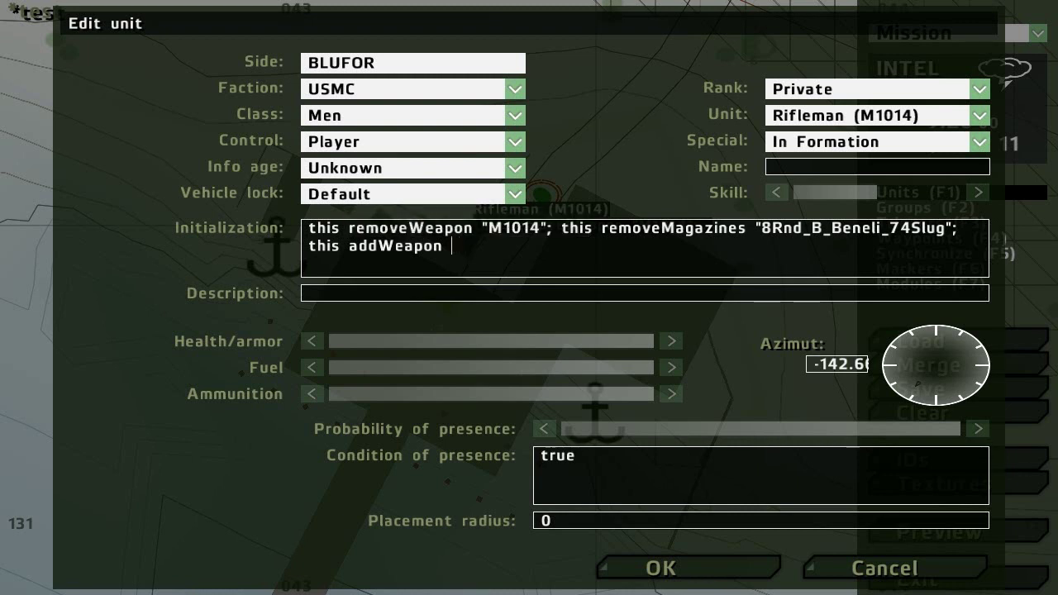
key("BackSpace")
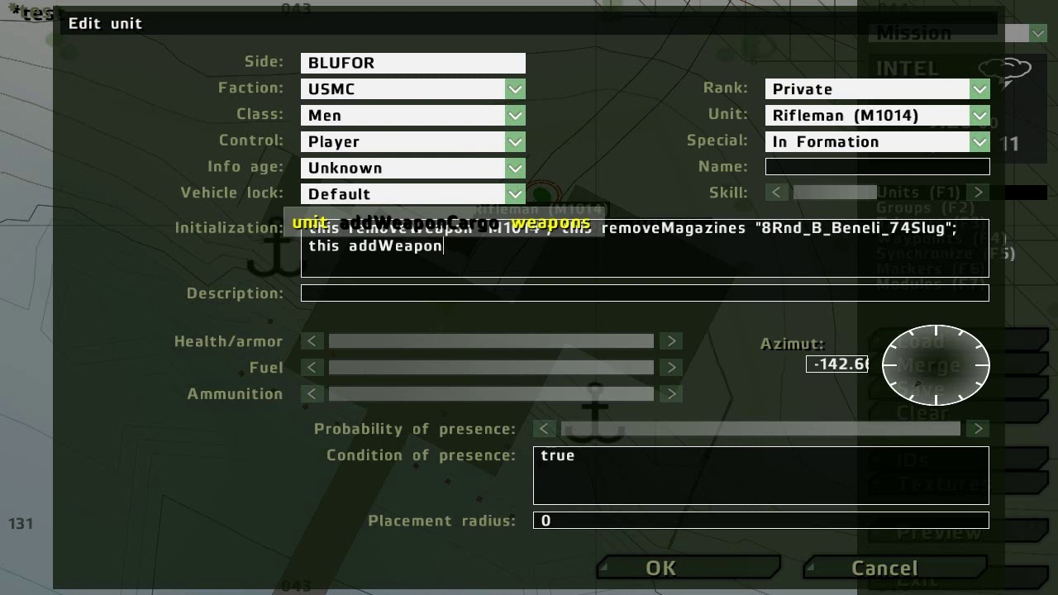
type("\"")
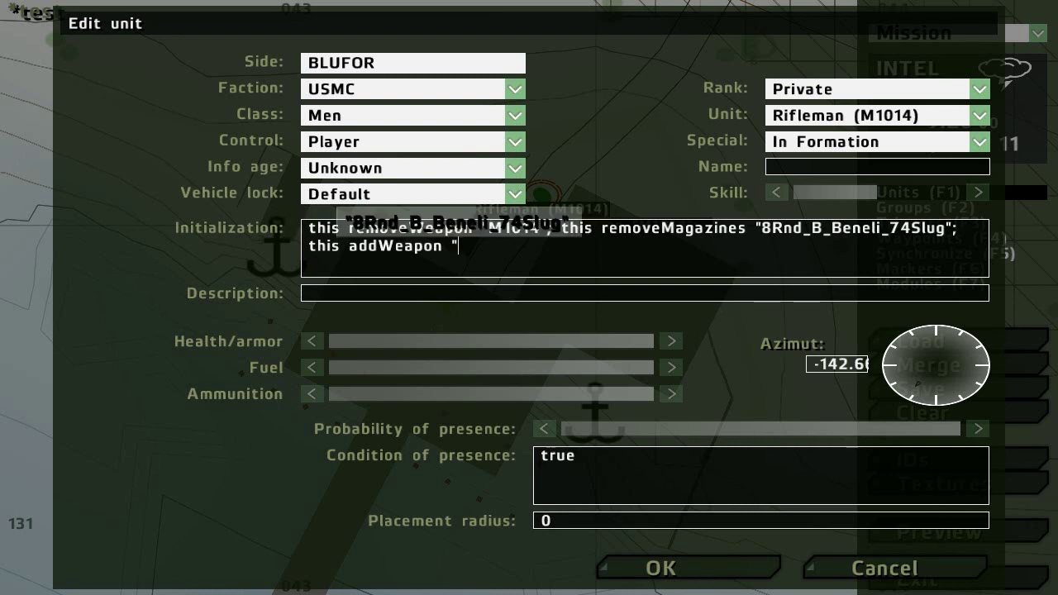
type("KSVK")
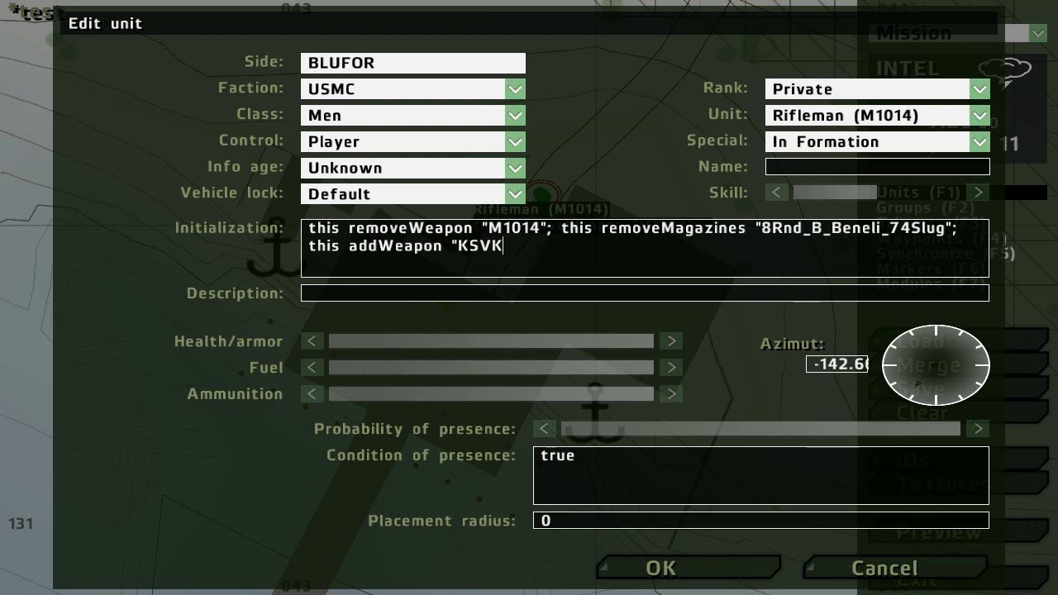
type("\"; thi")
type("s a")
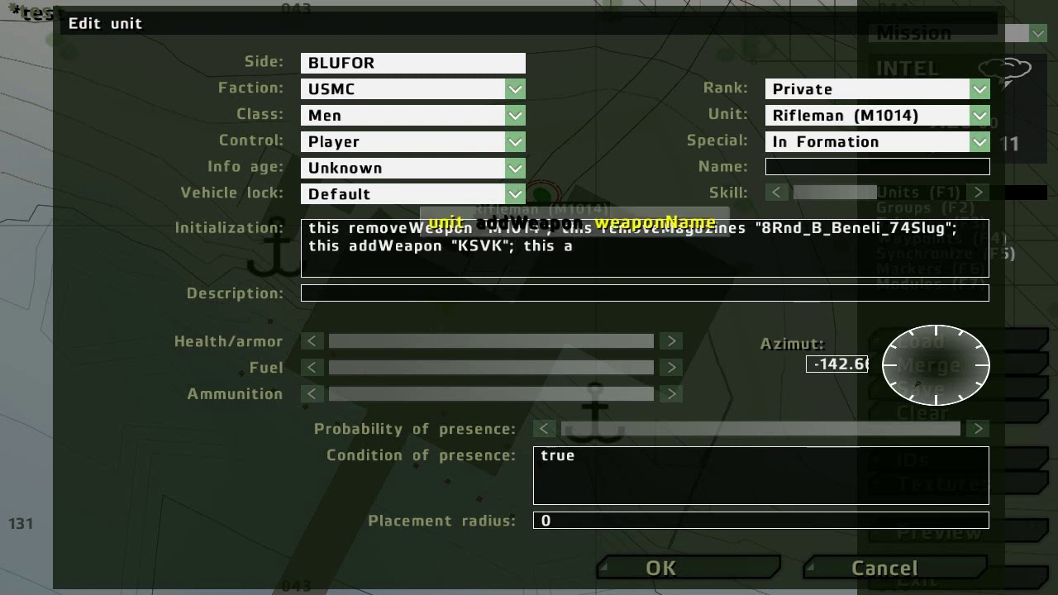
type("dd")
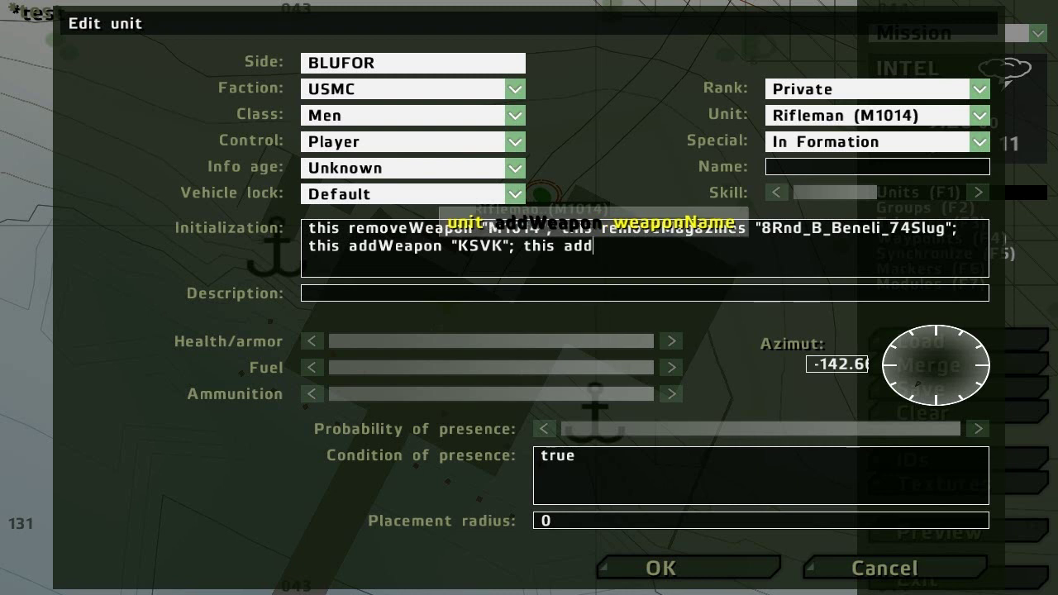
type("Magazine")
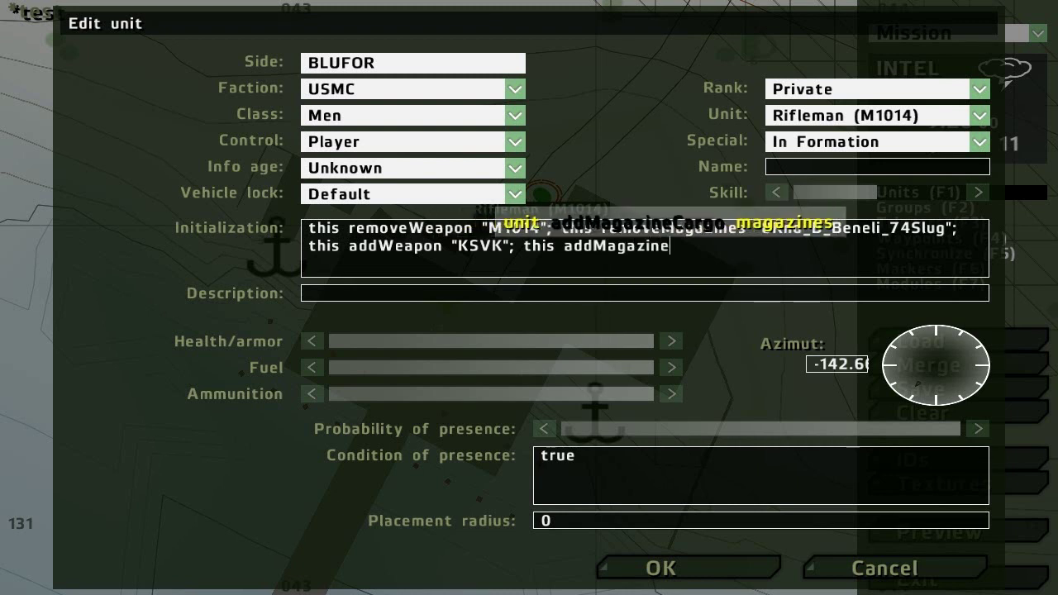
type(" \"K")
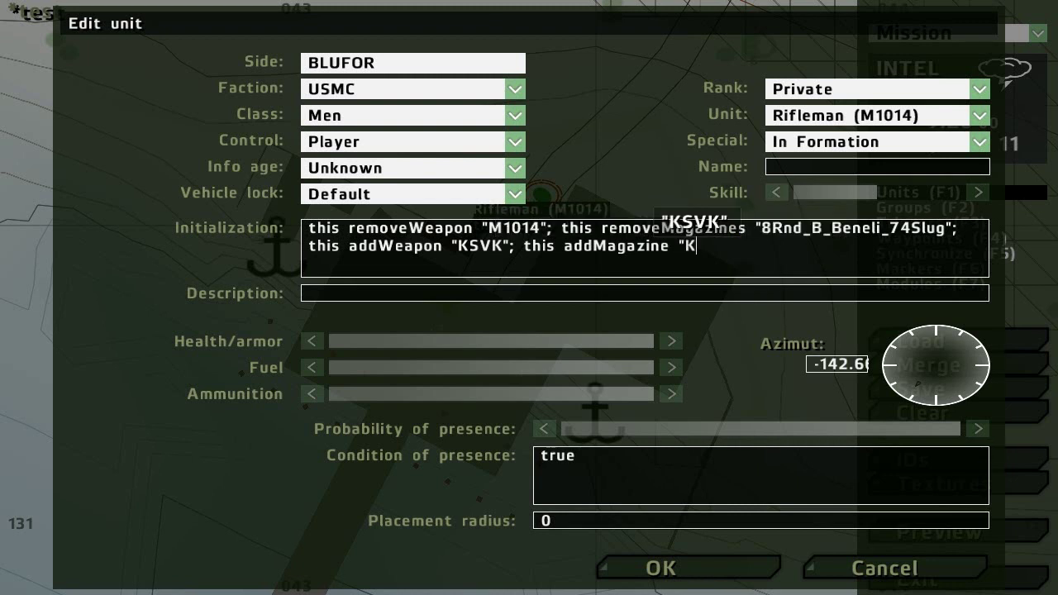
type("SVK")
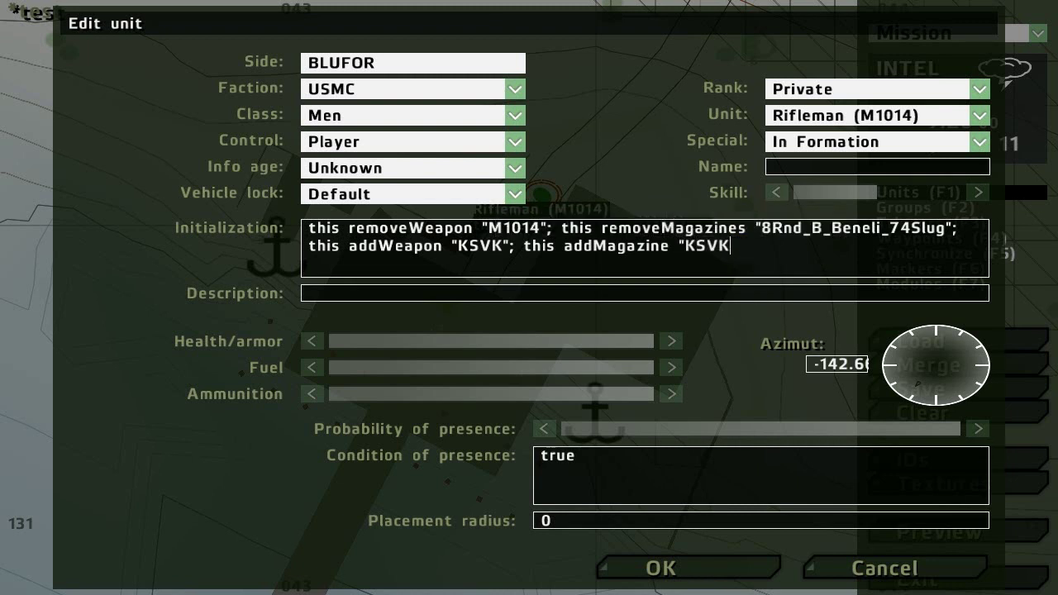
type("\";")
Duplicate the addMagazine "KSVK" statement at the end of the initialization line.
key("shift+Left")
key("shift+Left")
key("shift+Left")
key("shift+Left")
key("shift+Left")
key("shift+Left")
key("shift+Left")
key("ctrl+c")
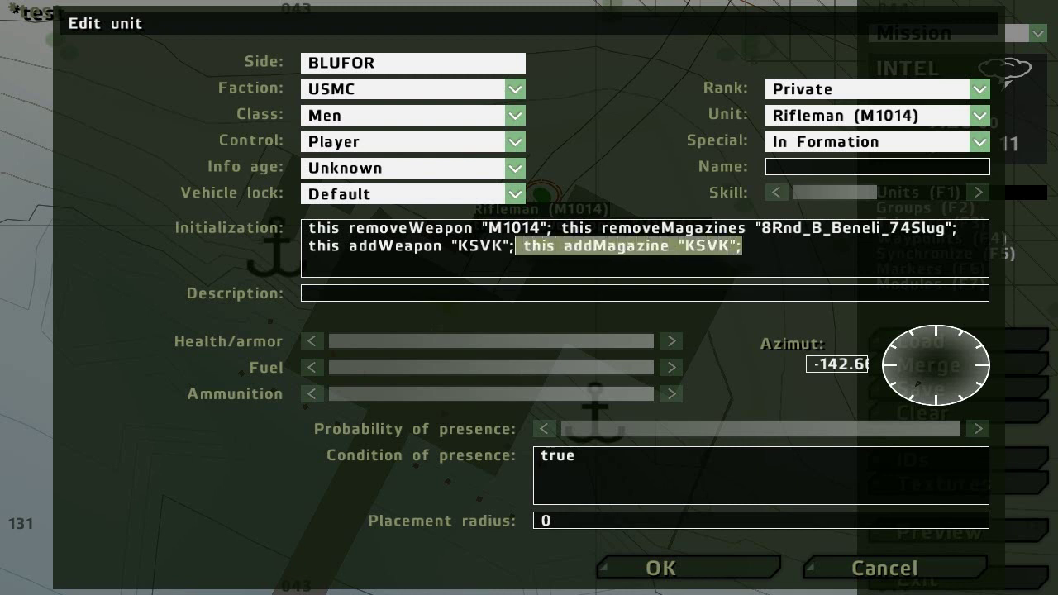
key("Left")
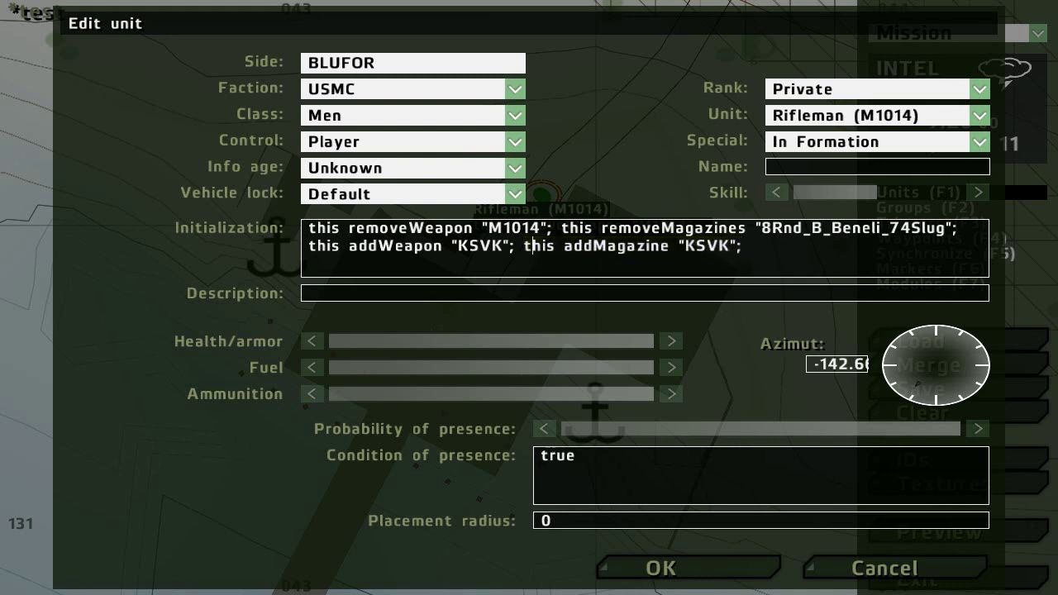
key("Right")
key("Right")
key("Right")
key("ctrl+v")
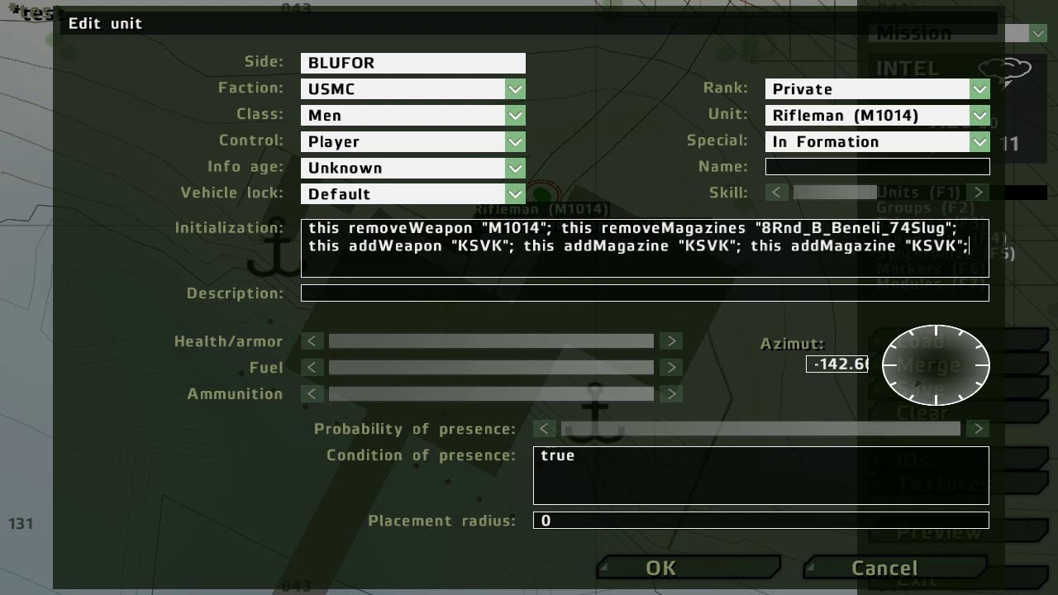
Change the first addMagazine's magazine name to 5Rnd_127x108_KSVK, fixing a stray underscore.
left_click_drag(711, 245, 685, 222)
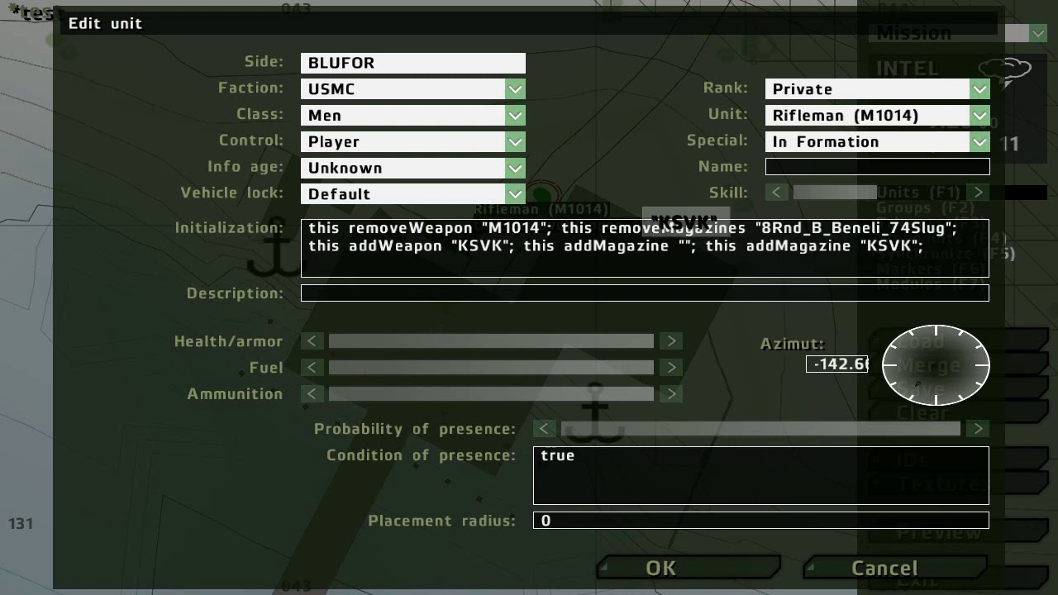
type("5Rnd")
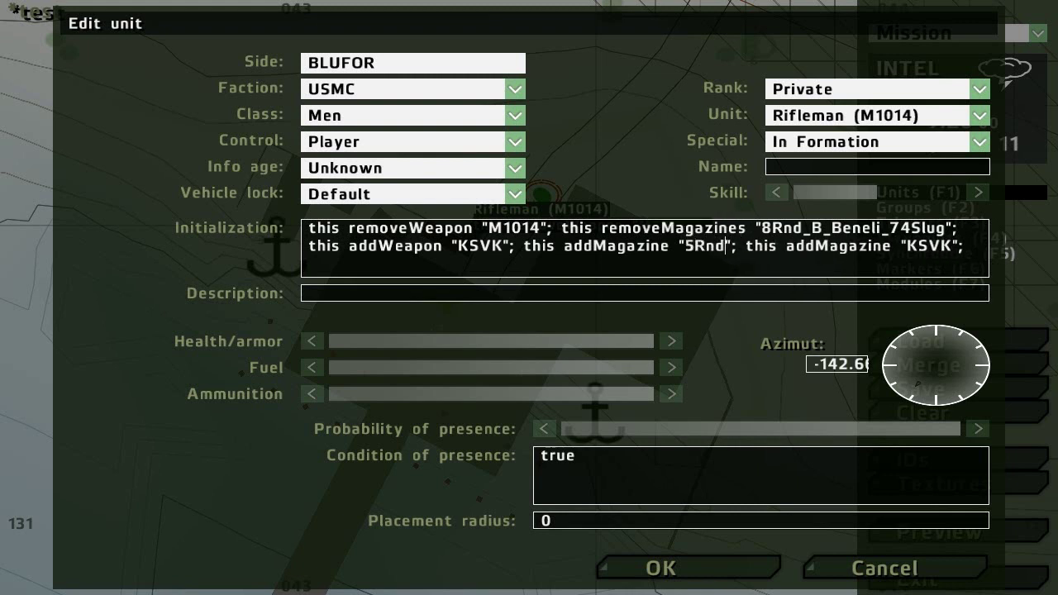
type("_12")
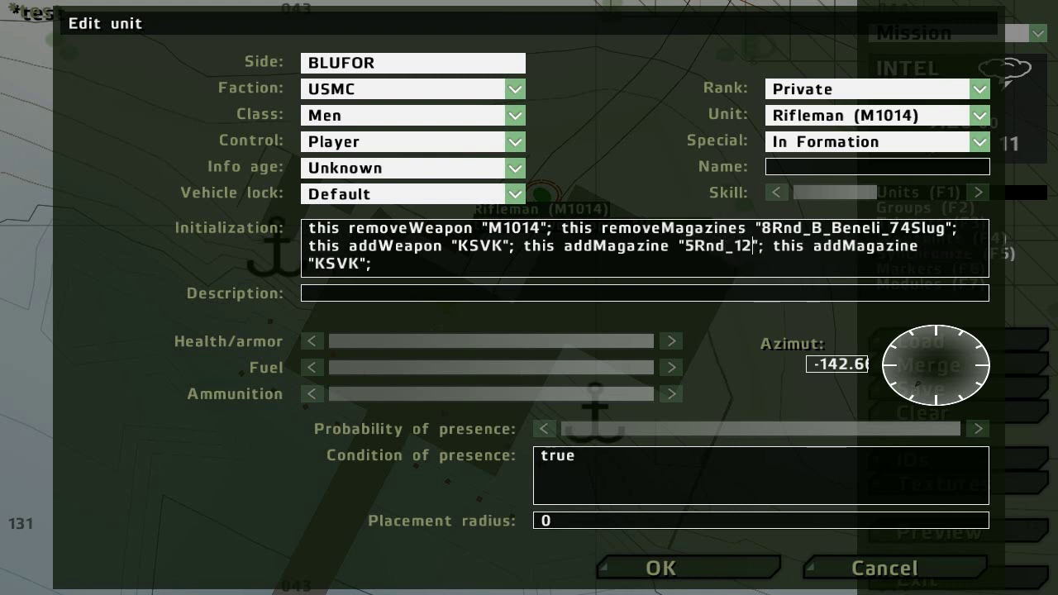
type("7_")
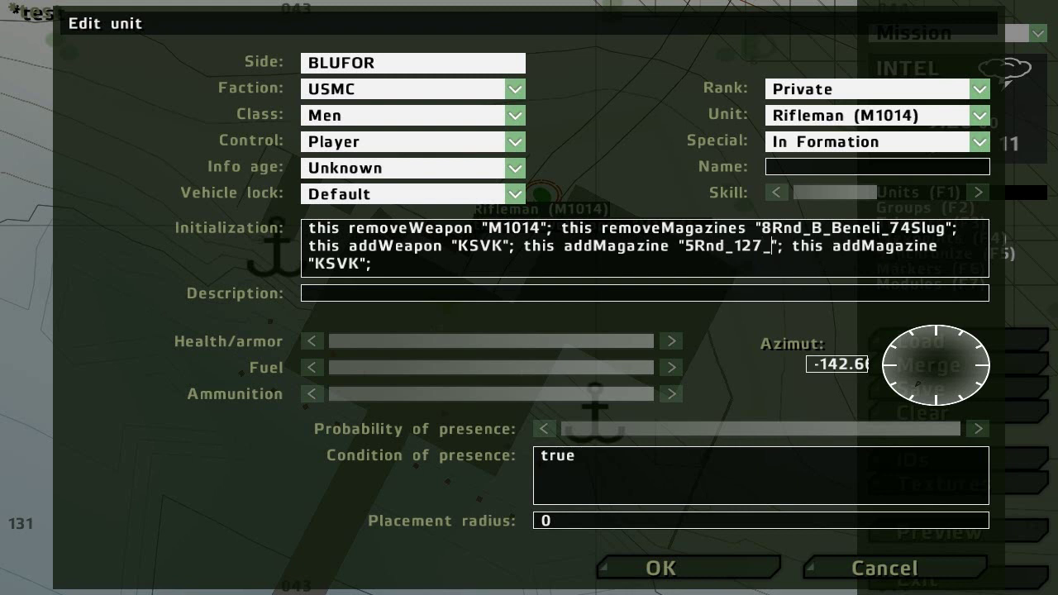
type("x10")
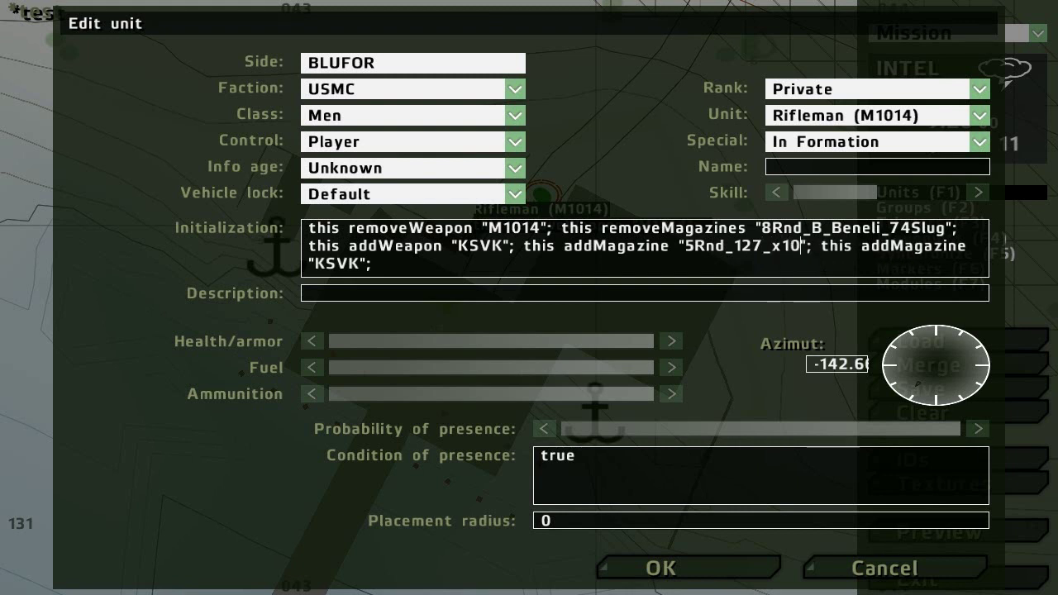
type("8")
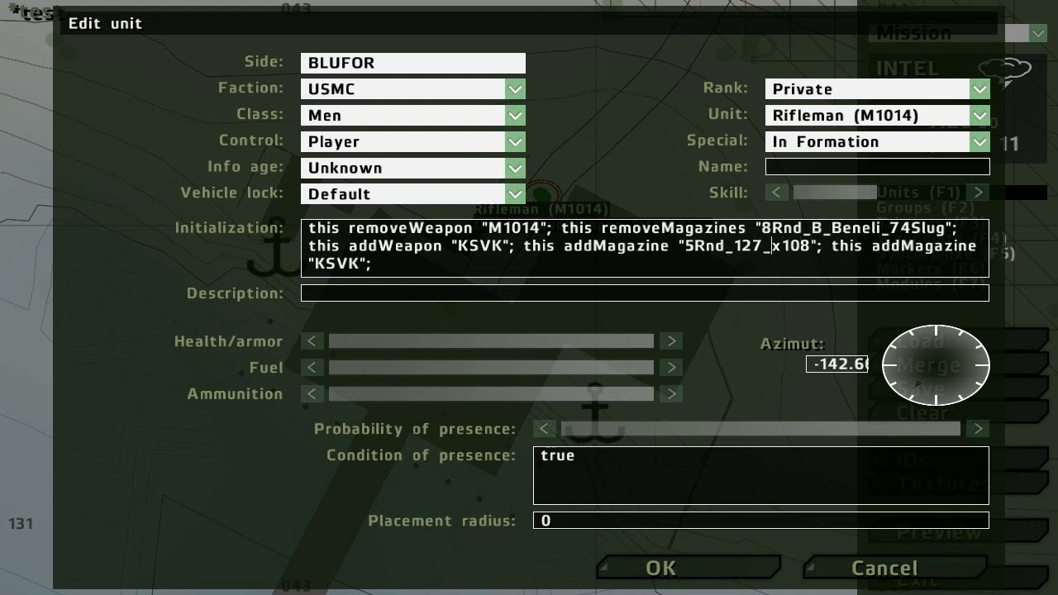
key("Left")
key("Left")
key("BackSpace")
key("Right")
key("Right")
key("Right")
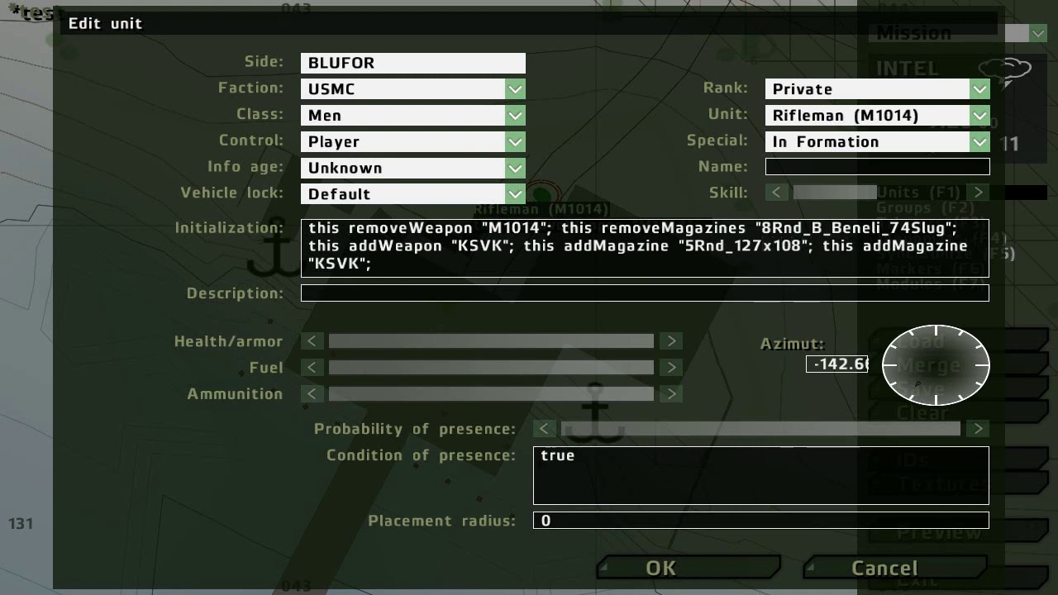
type("_")
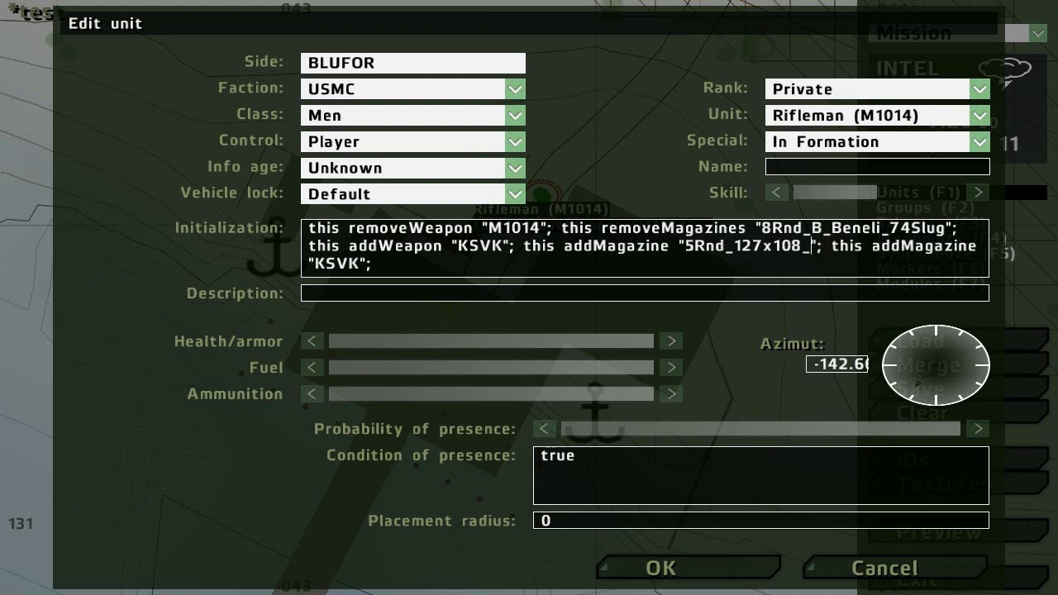
type("KSVK")
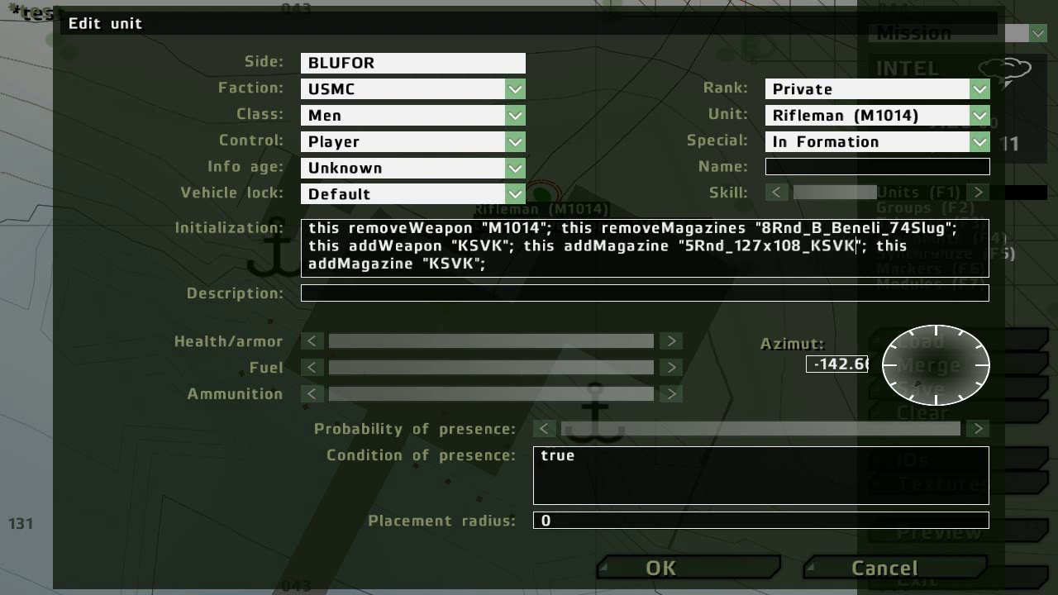
Copy 5Rnd_127x108_KSVK into the second addMagazine statement and confirm the unit edit.
left_click_drag(685, 245, 856, 246)
key("ctrl+c")
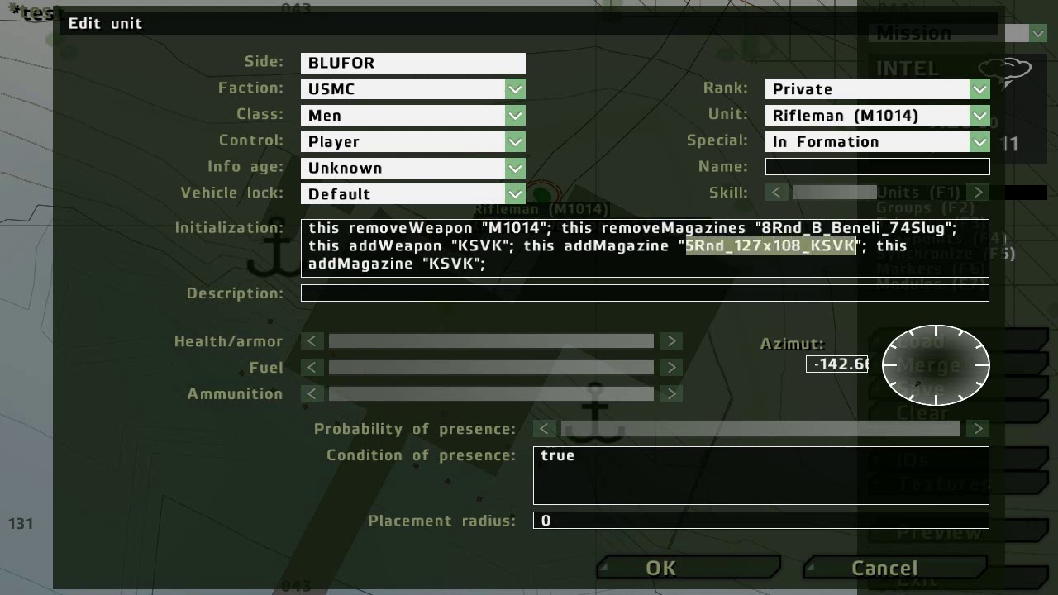
left_click_drag(476, 264, 428, 264)
key("ctrl+v")
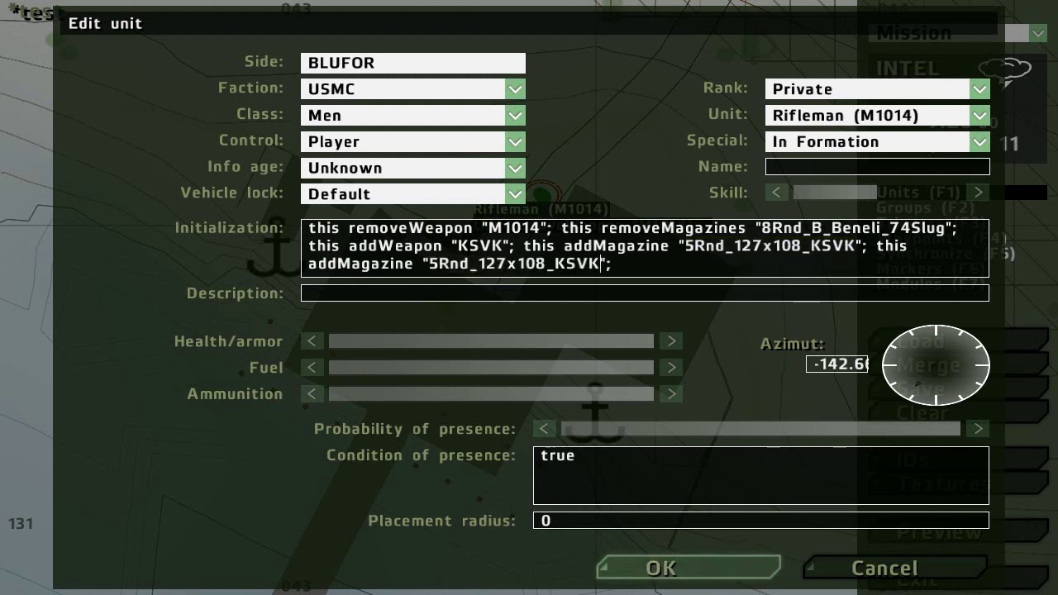
key("Return")
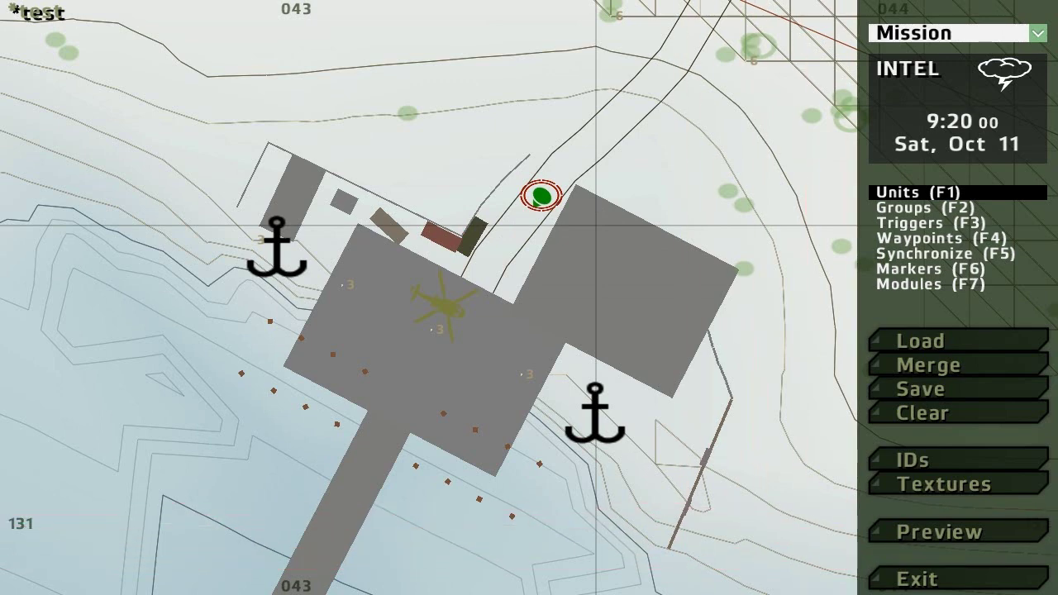
Preview the mission, dismissing the config error and accepting the rifleman role.
left_click(939, 531)
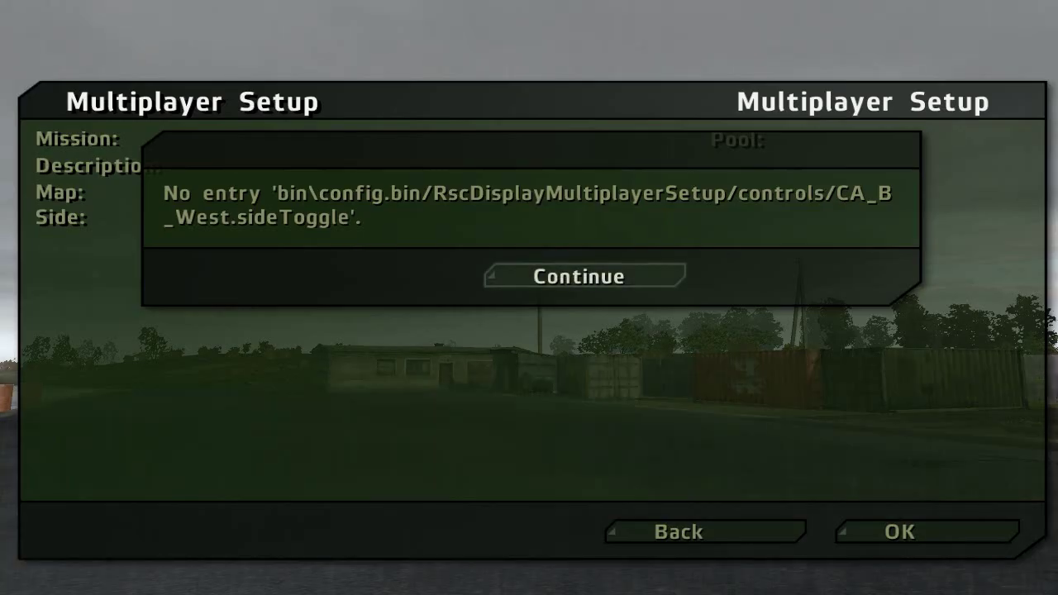
key("Return")
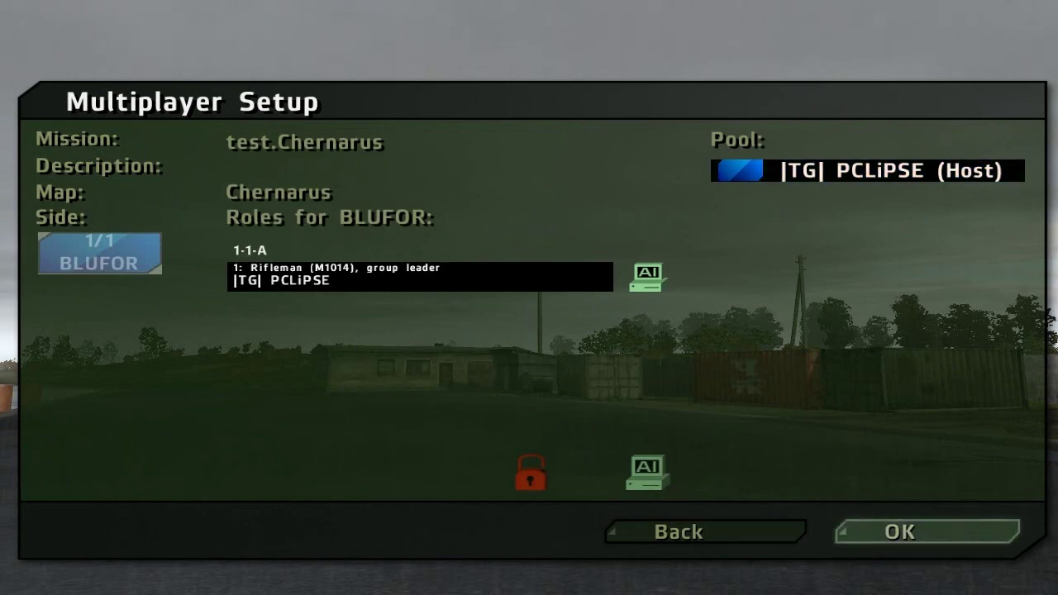
key("Return")
key("Return")
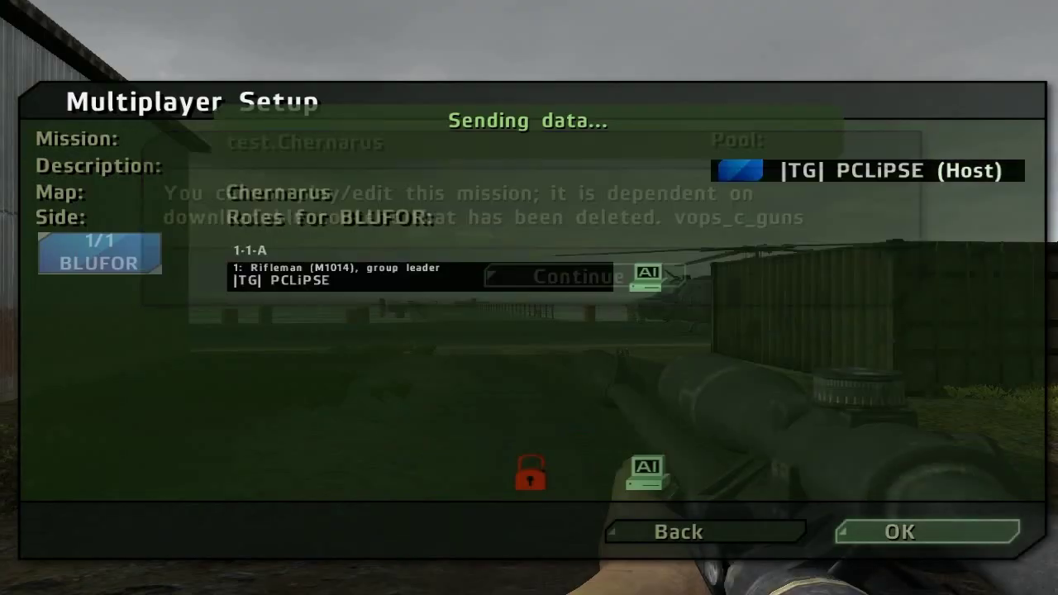
key("Return")
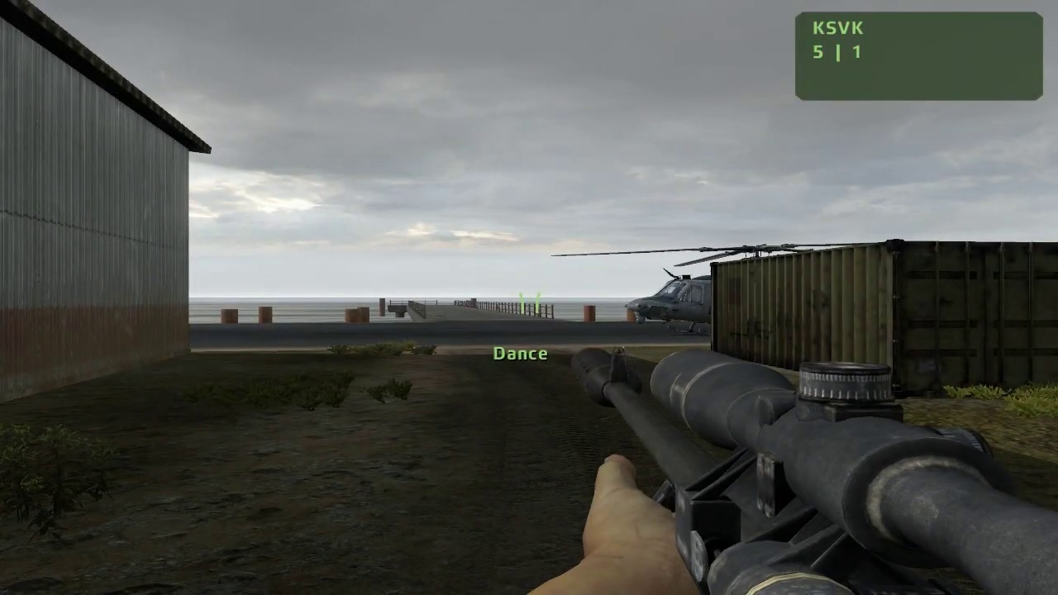
In third-person view, fire the KSVK twice, then stand and walk toward the helicopter.
key("KP_Enter")
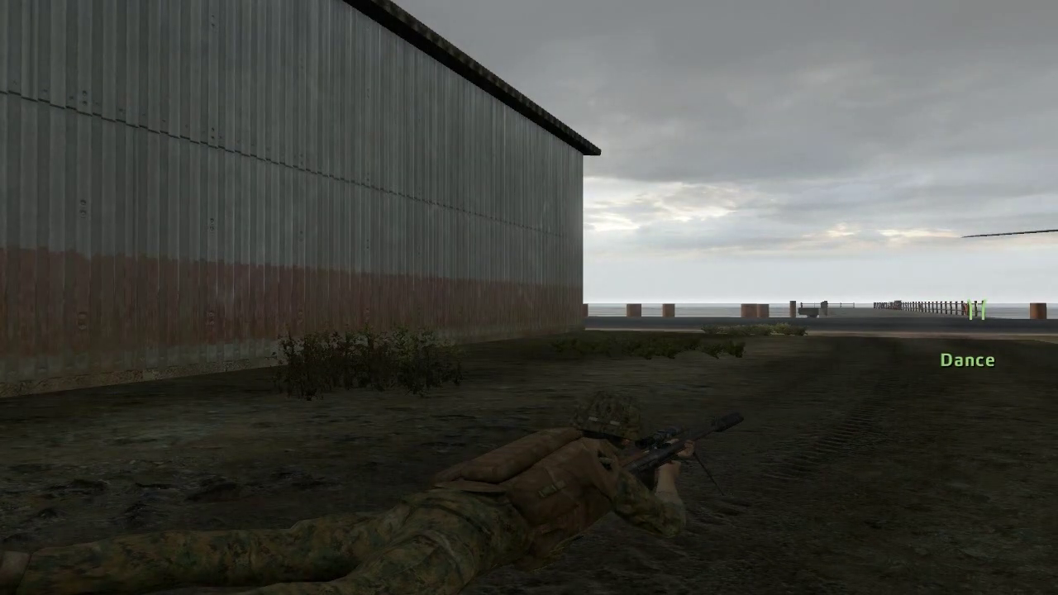
left_click(529, 297)
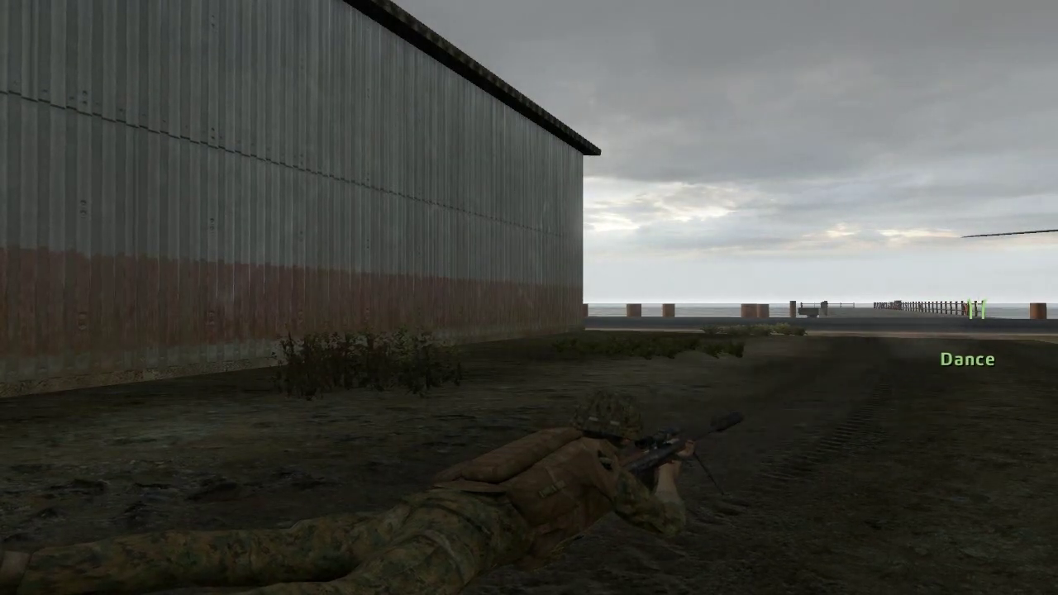
left_click(528, 298)
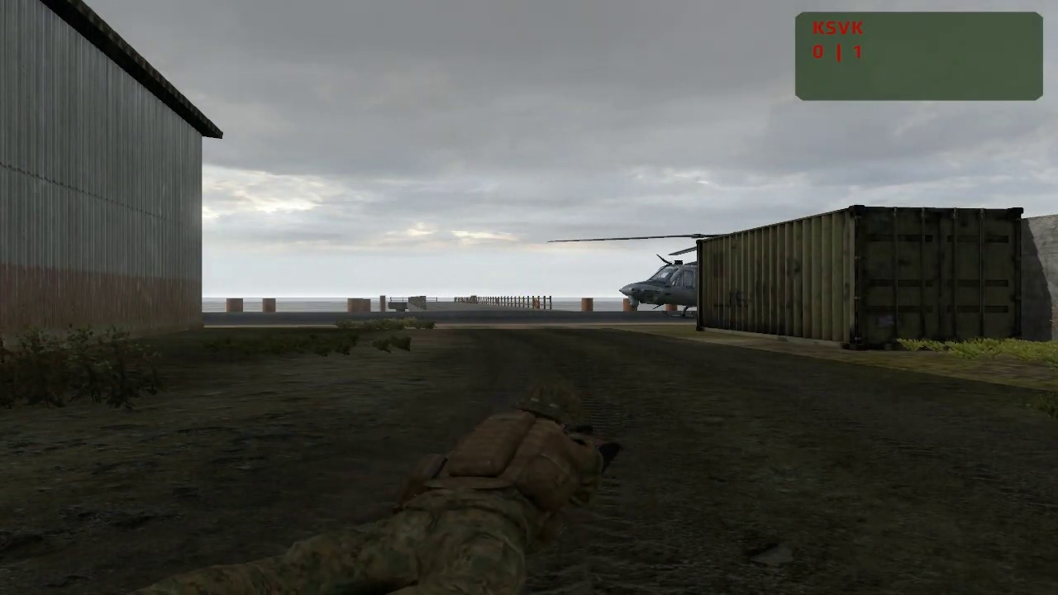
key("c")
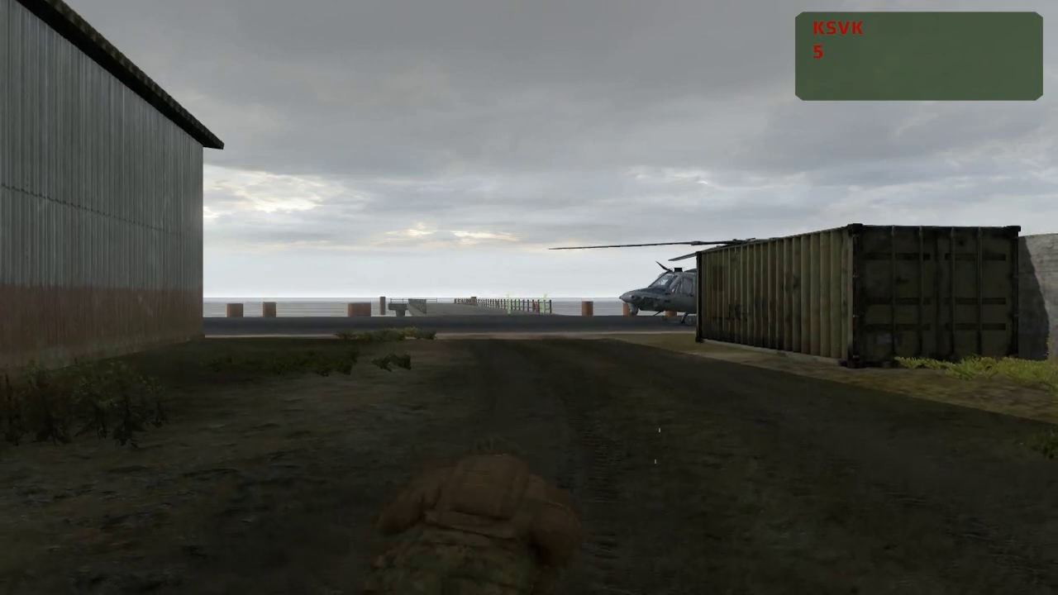
key("w")
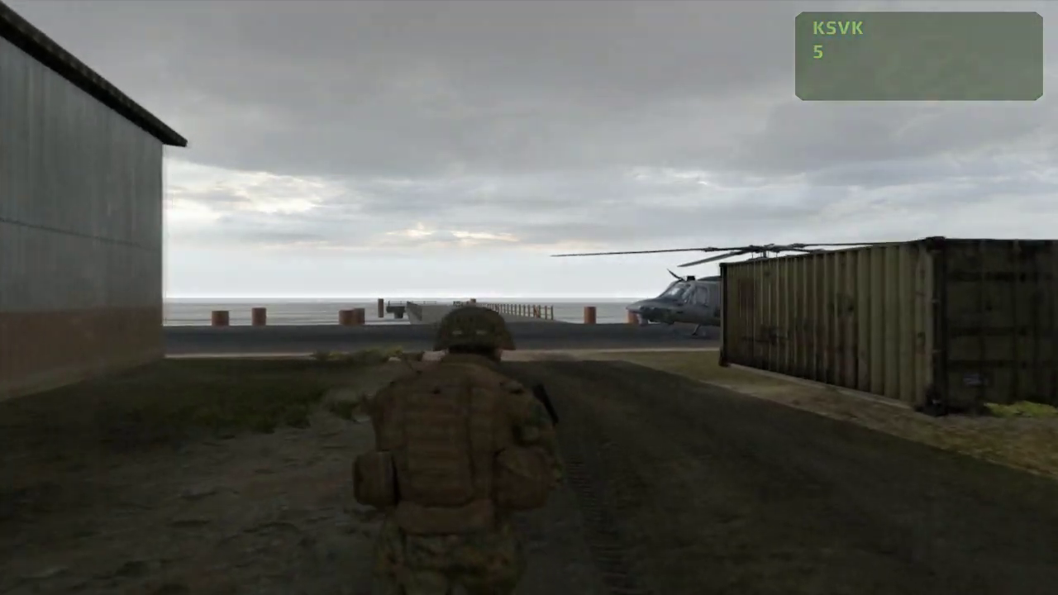
key("w")
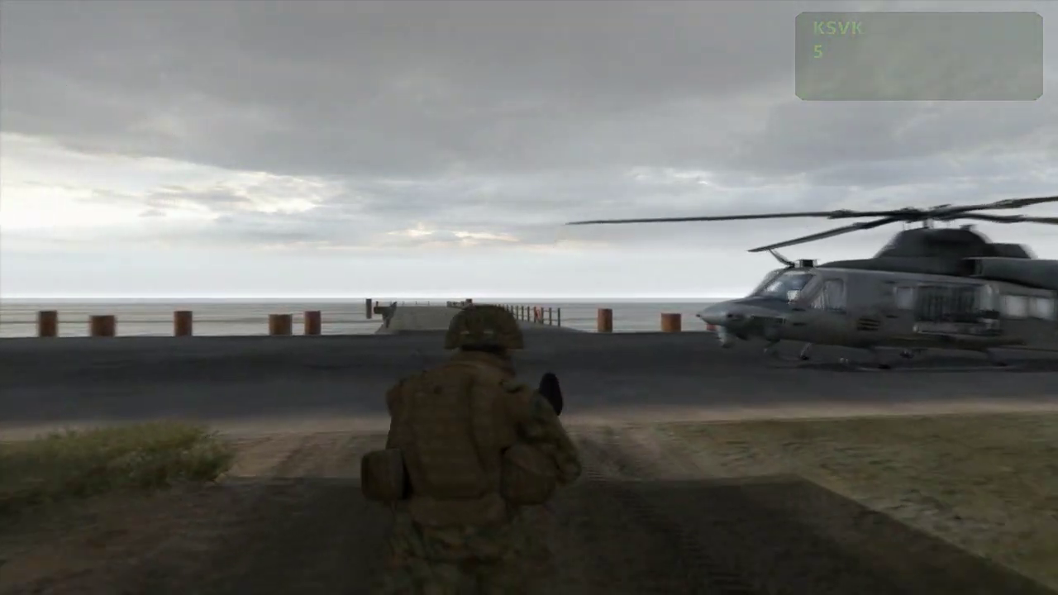